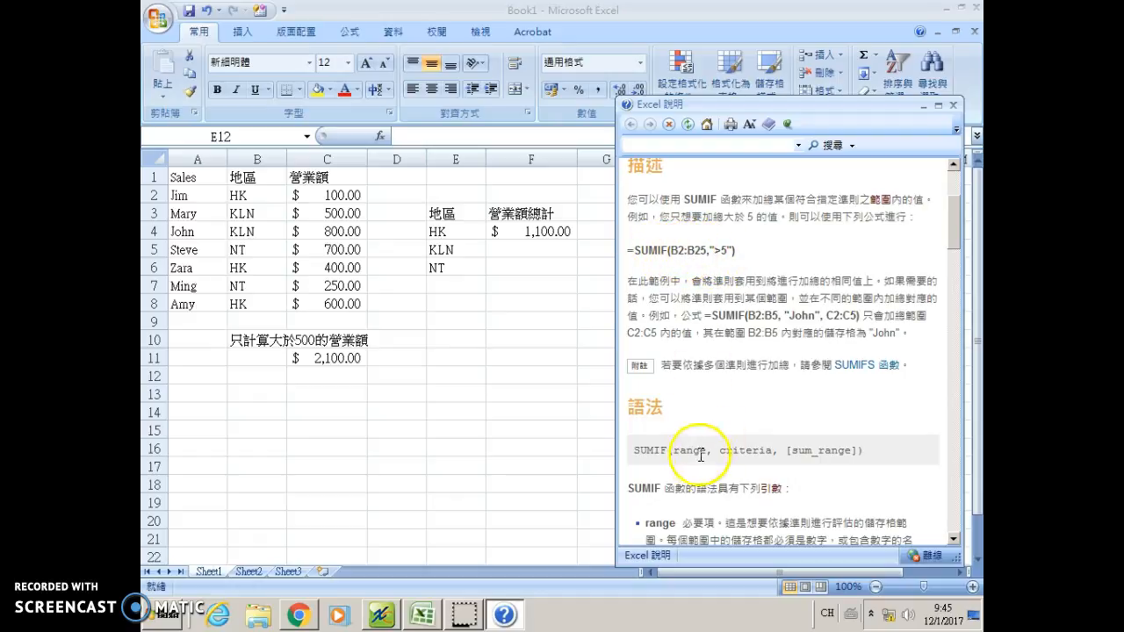
Examine the range and criteria arguments of the SUMIF formula in C11 against the syntax in the help article.
left_click(303, 357)
left_click(335, 358)
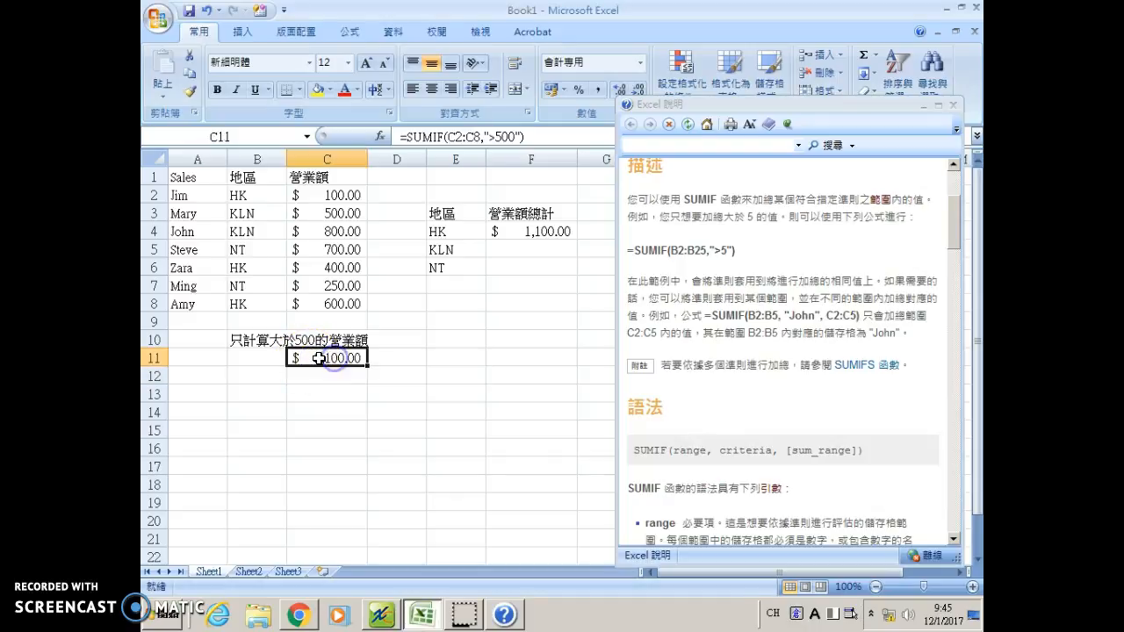
double_click(338, 358)
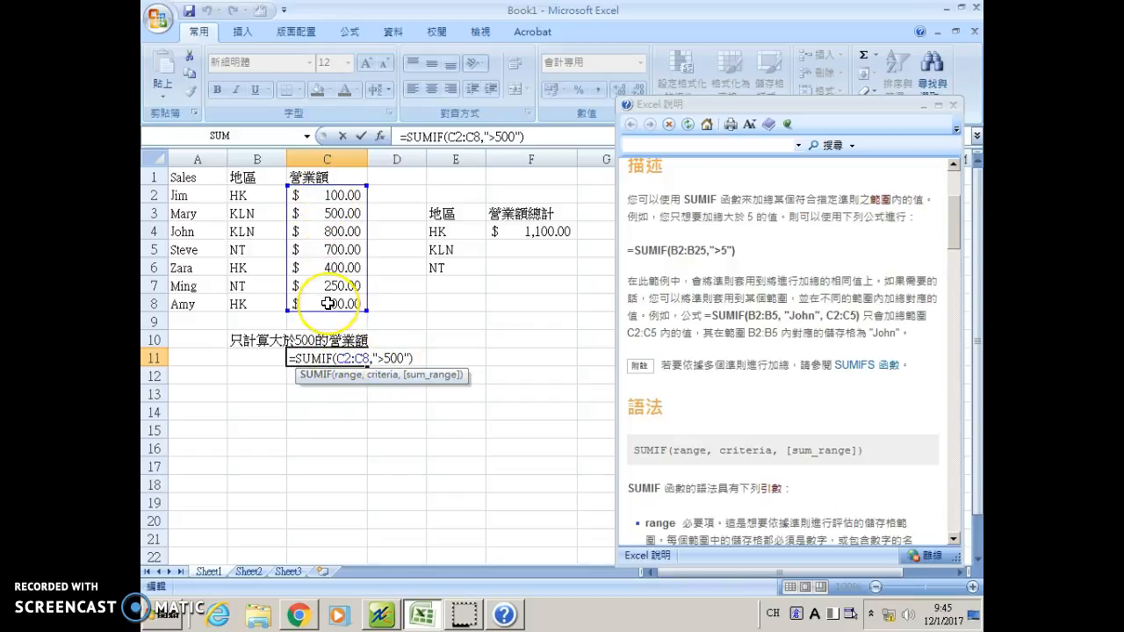
left_click(376, 357)
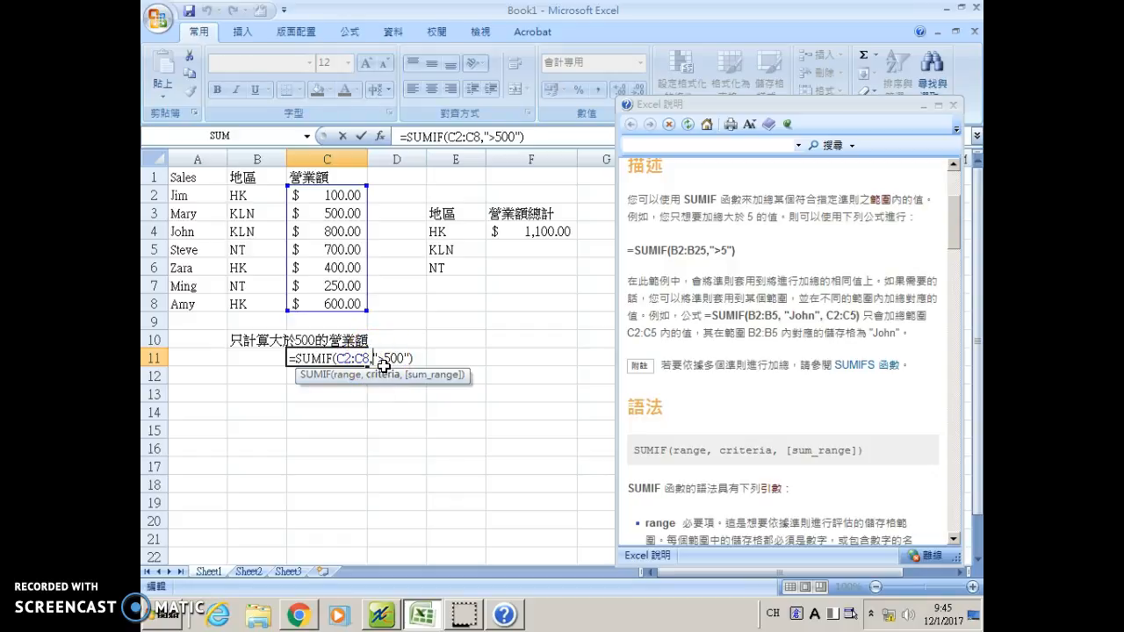
left_click(676, 284)
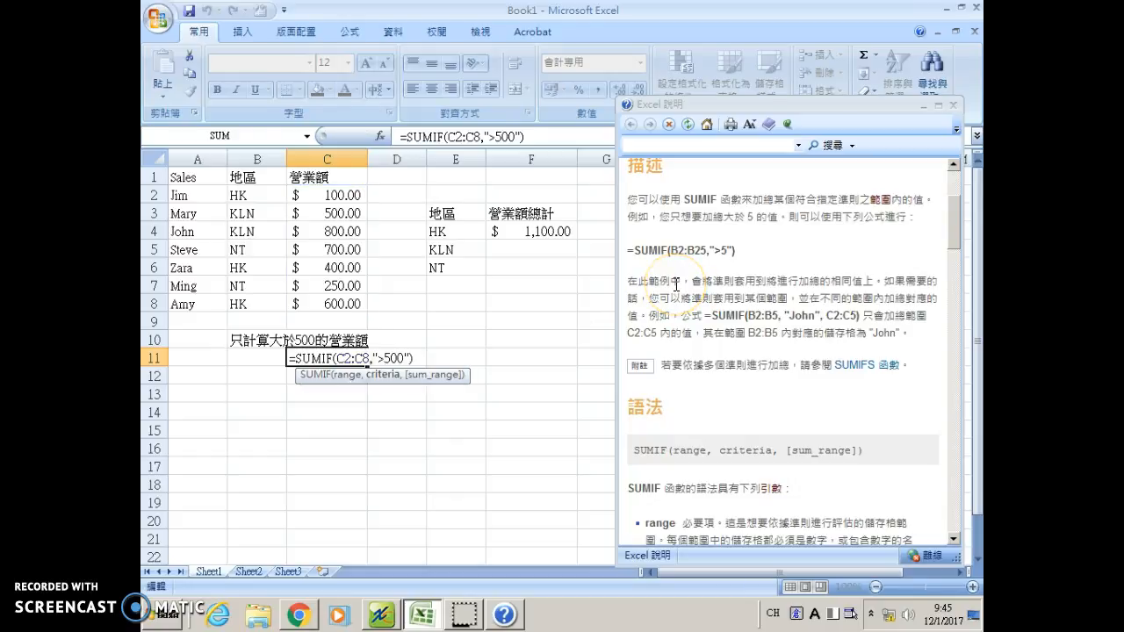
key("Return")
scroll(711, 343, "down", 1)
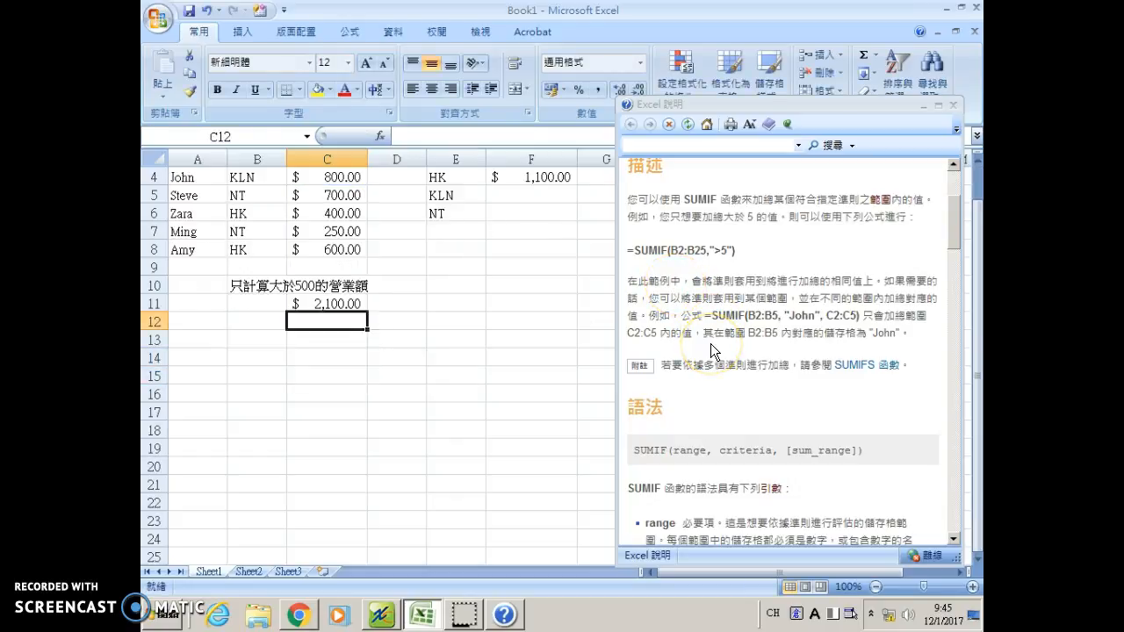
left_click(180, 572)
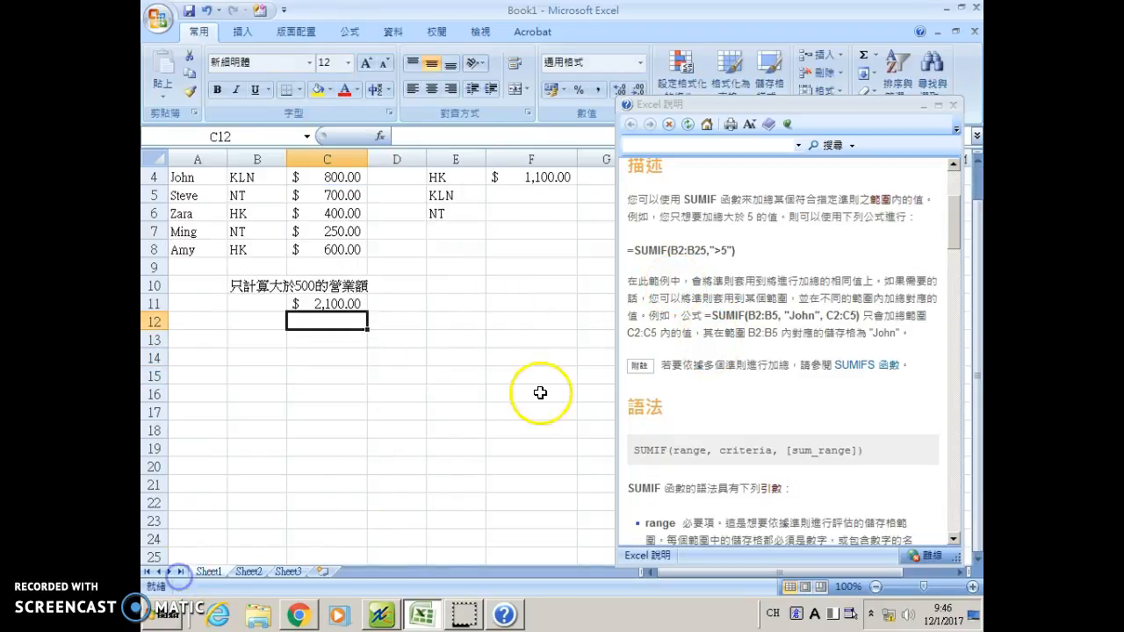
scroll(537, 393, "up", 1)
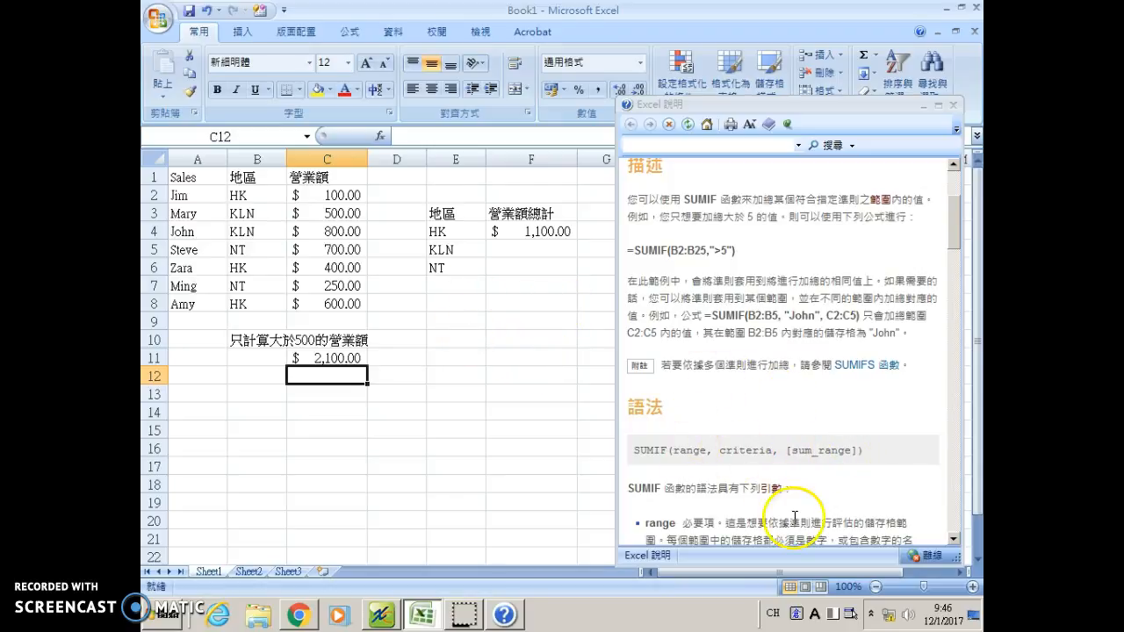
Read on in the SUMIF help, inspect the three arguments of the HK total formula in F4, and close the help window.
left_click(734, 433)
scroll(734, 433, "down", 2)
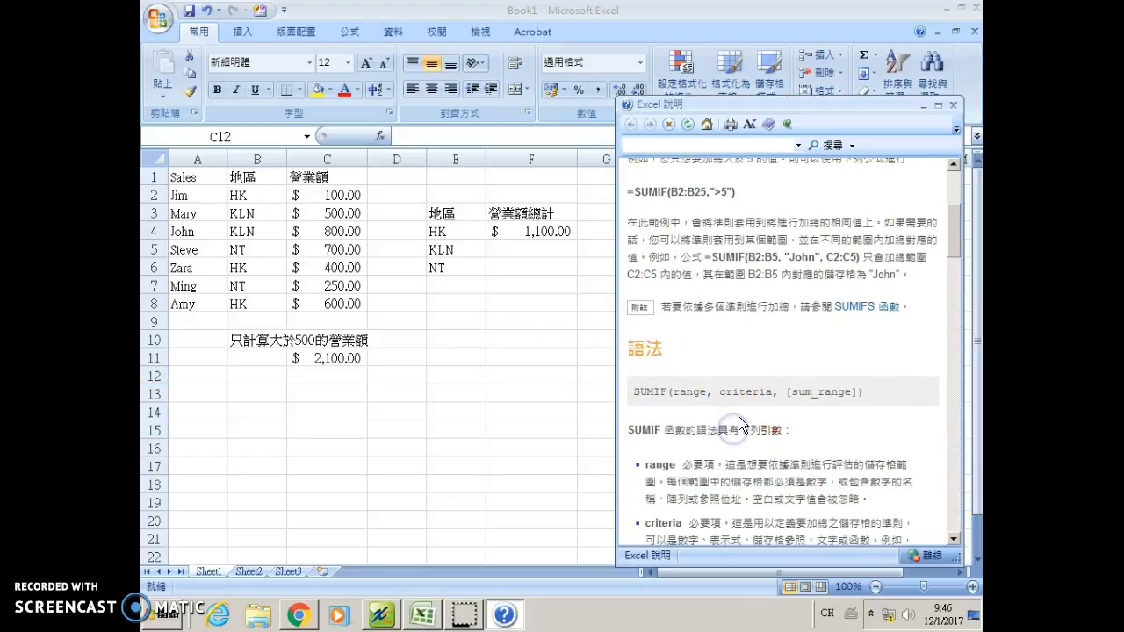
left_click(392, 301)
left_click(507, 233)
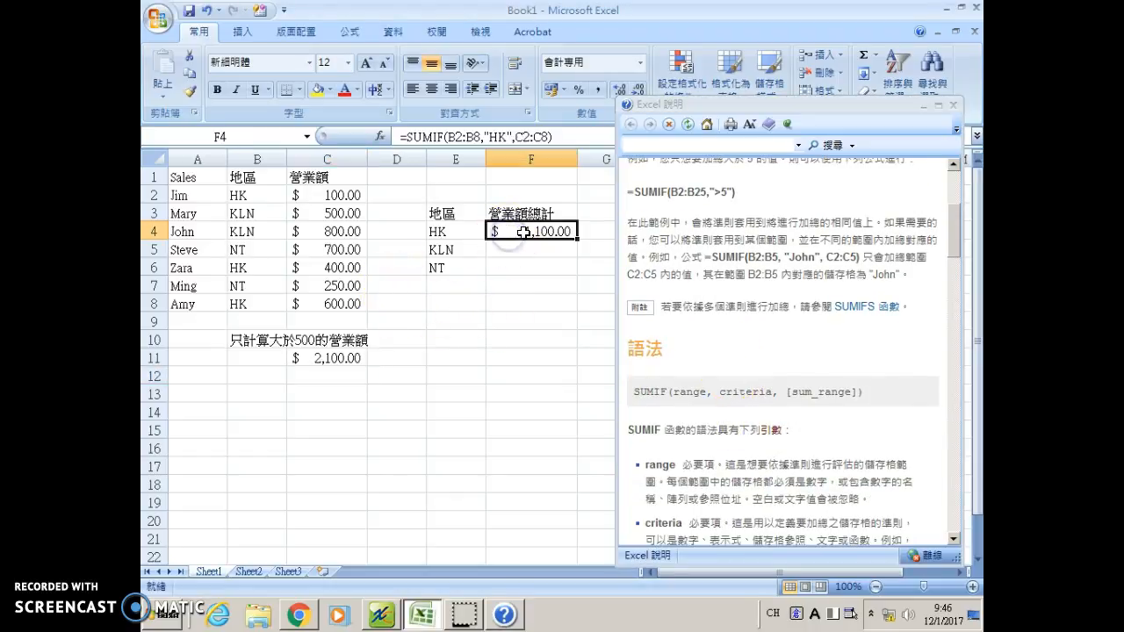
double_click(524, 232)
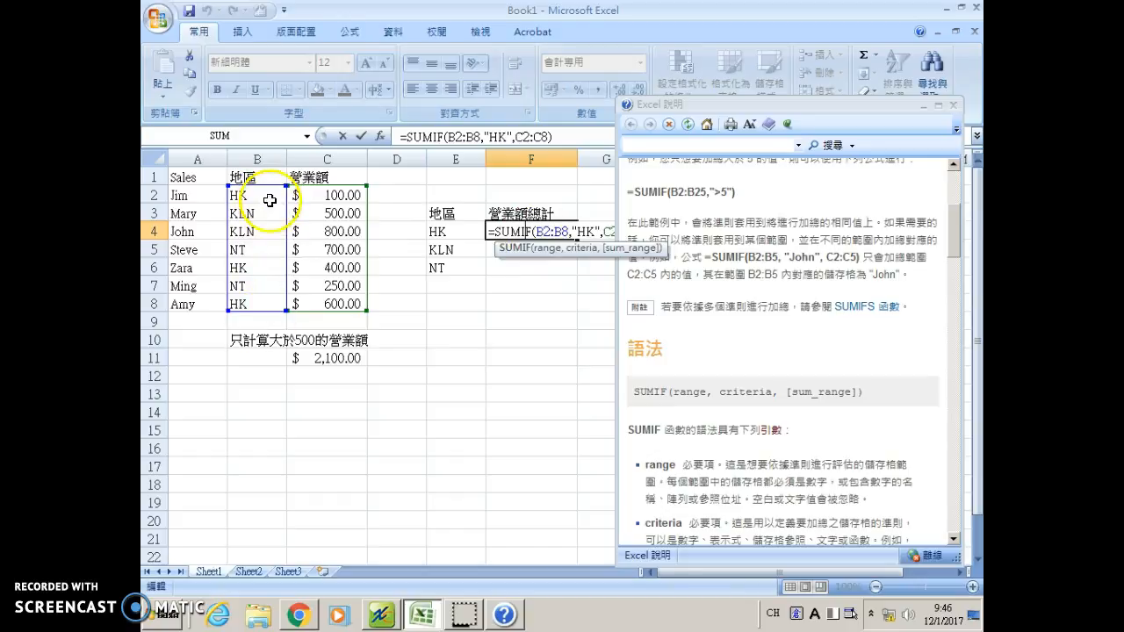
left_click(956, 105)
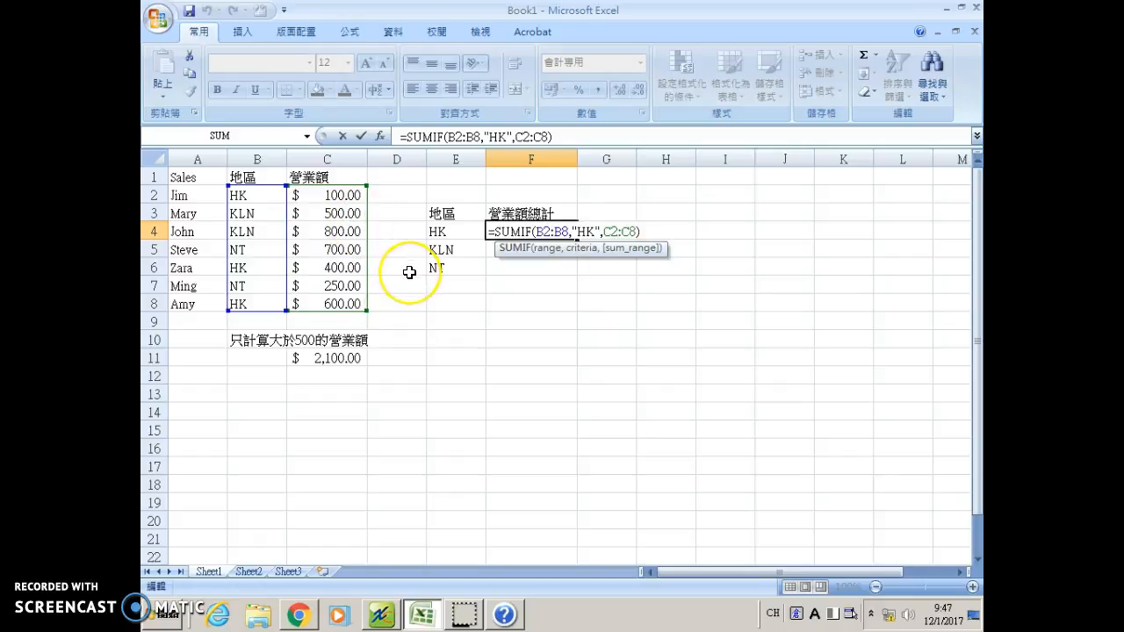
key("Return")
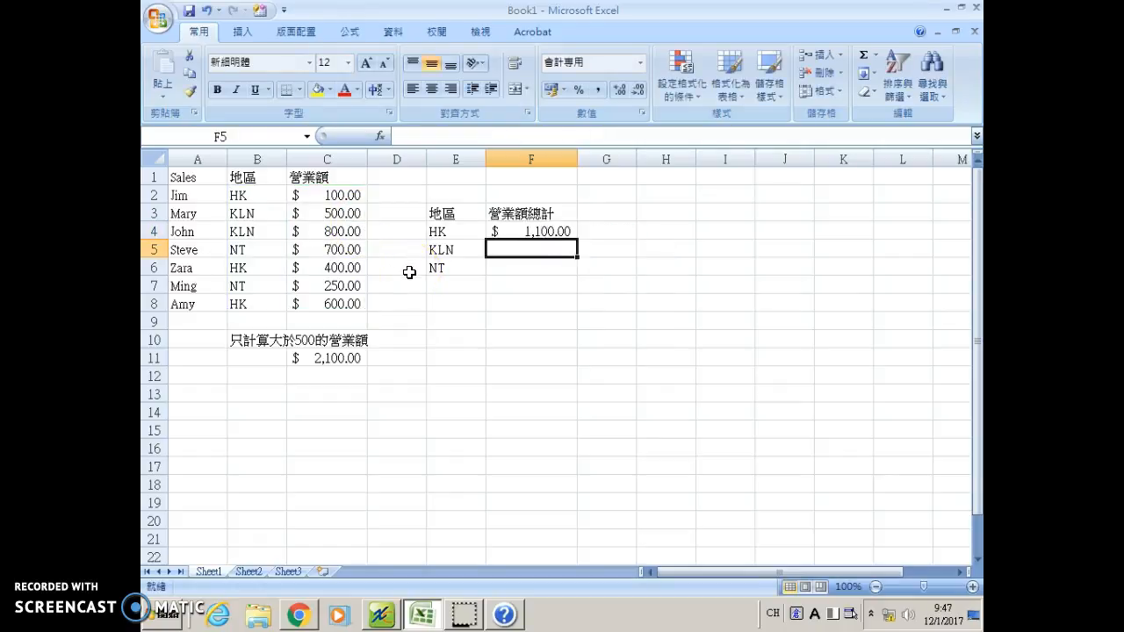
Fill the F4 formula down through F6 and set the criteria range in F5 to B2:B8.
left_click(567, 231)
left_click_drag(577, 240, 580, 271)
left_click(537, 252)
double_click(539, 249)
left_click(541, 249)
key("BackSpace")
type("2")
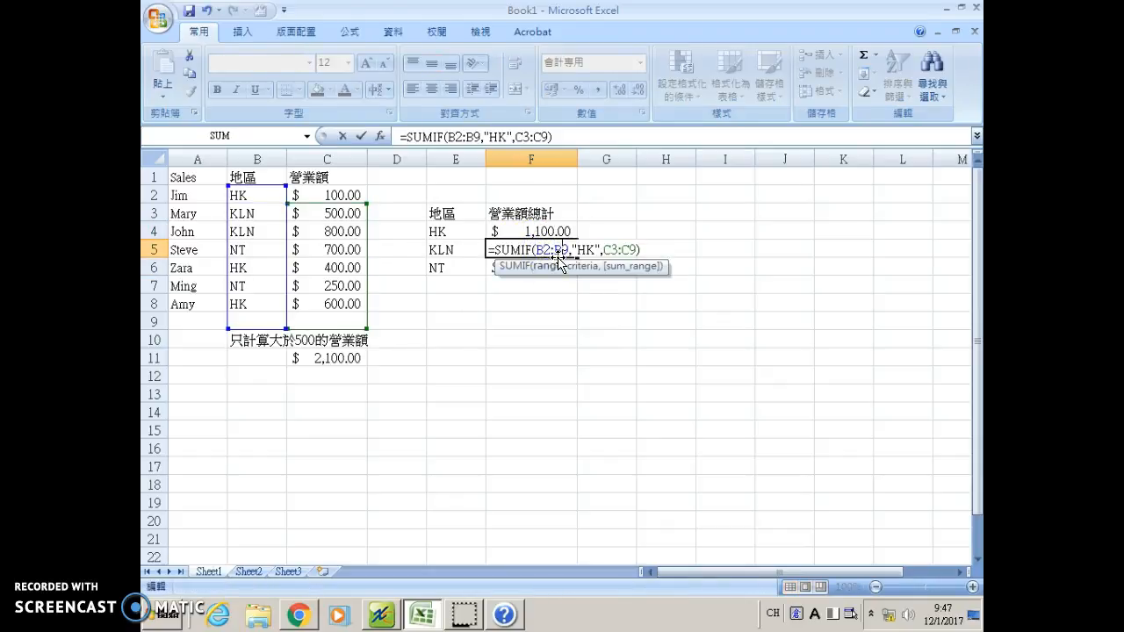
key("BackSpace")
type("8,\"")
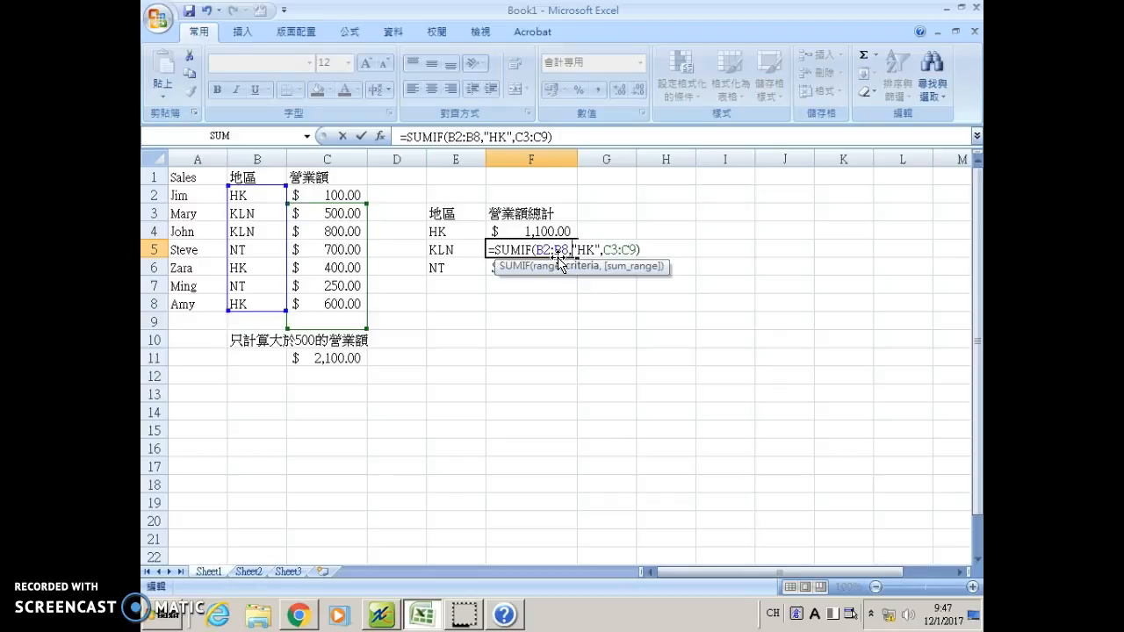
type("K")
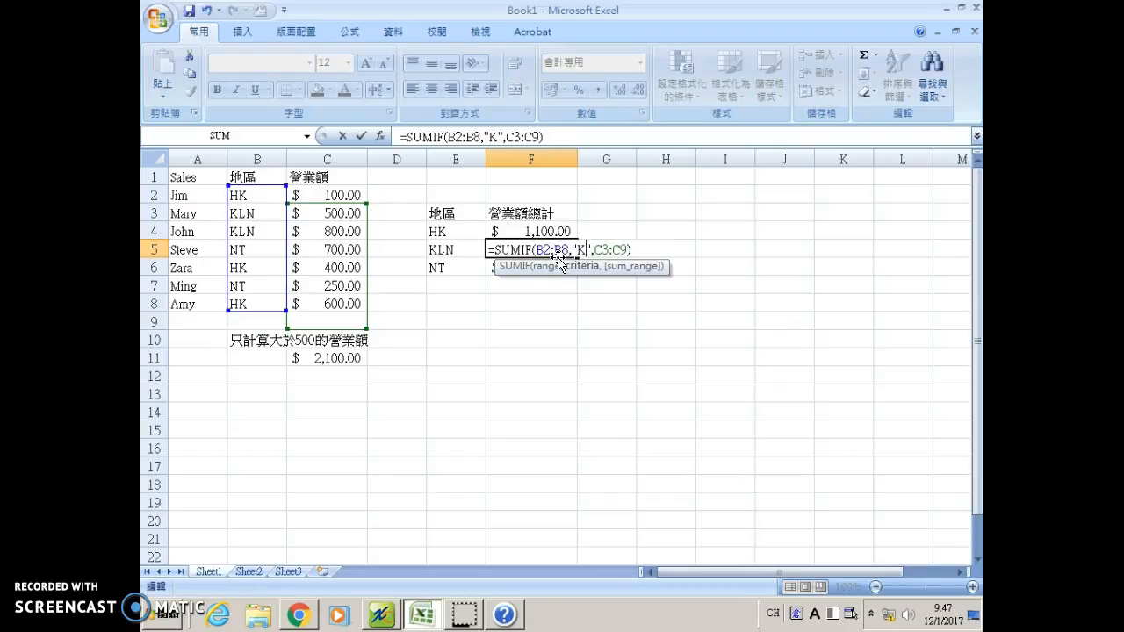
type("LN")
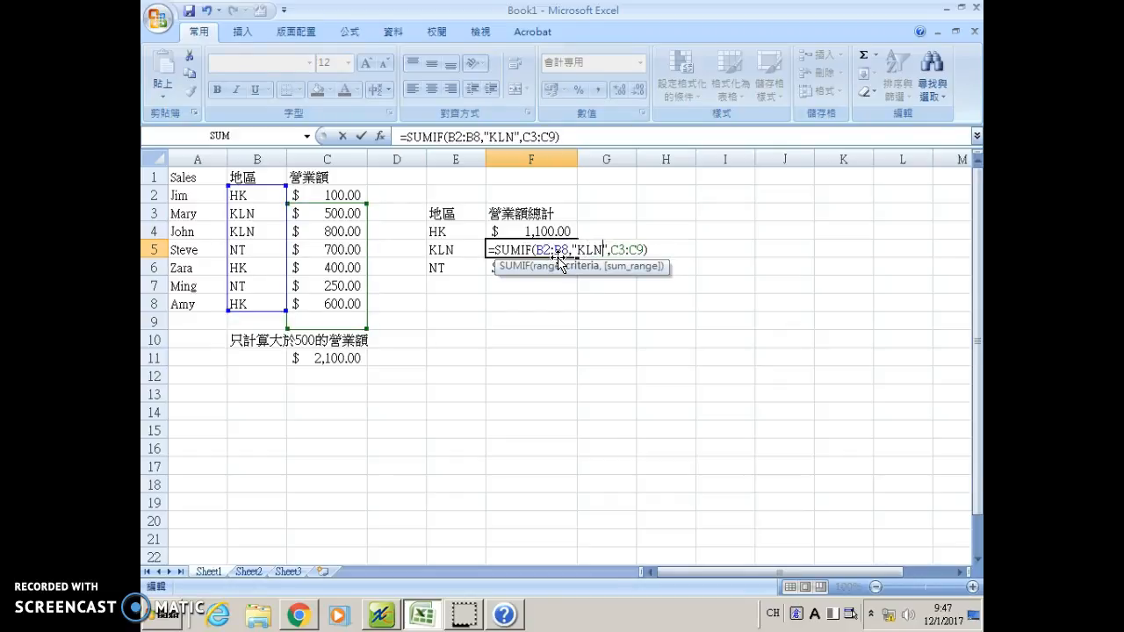
Set the F5 formula's criterion to "KLN" and its sum range to C2:C8.
key("BackSpace")
type("2")
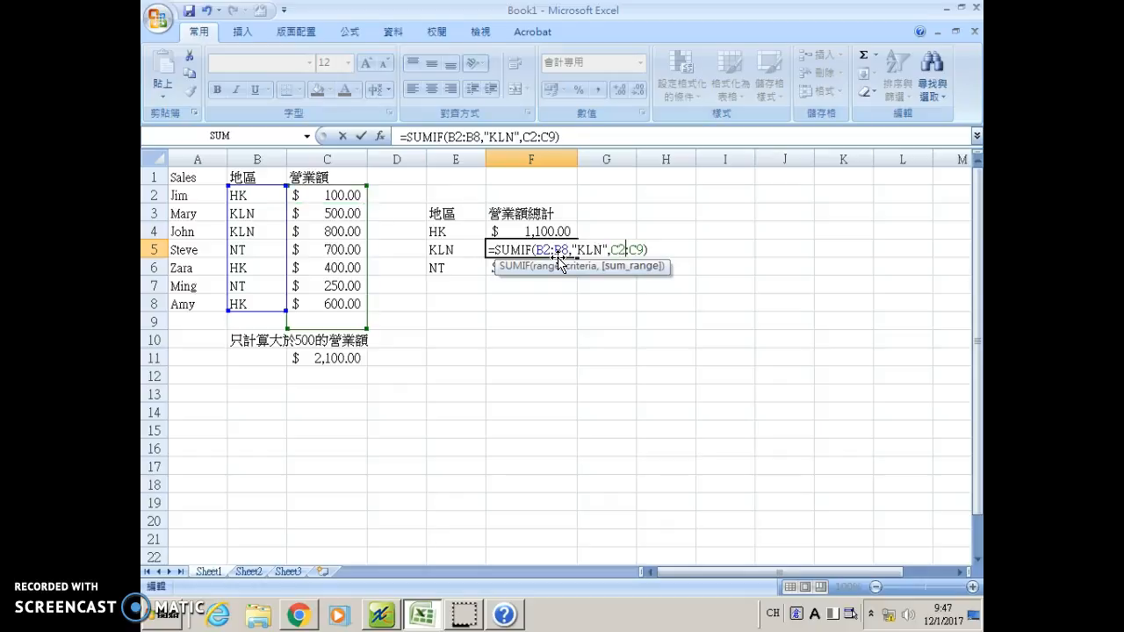
key("BackSpace")
type("8")
key("Return")
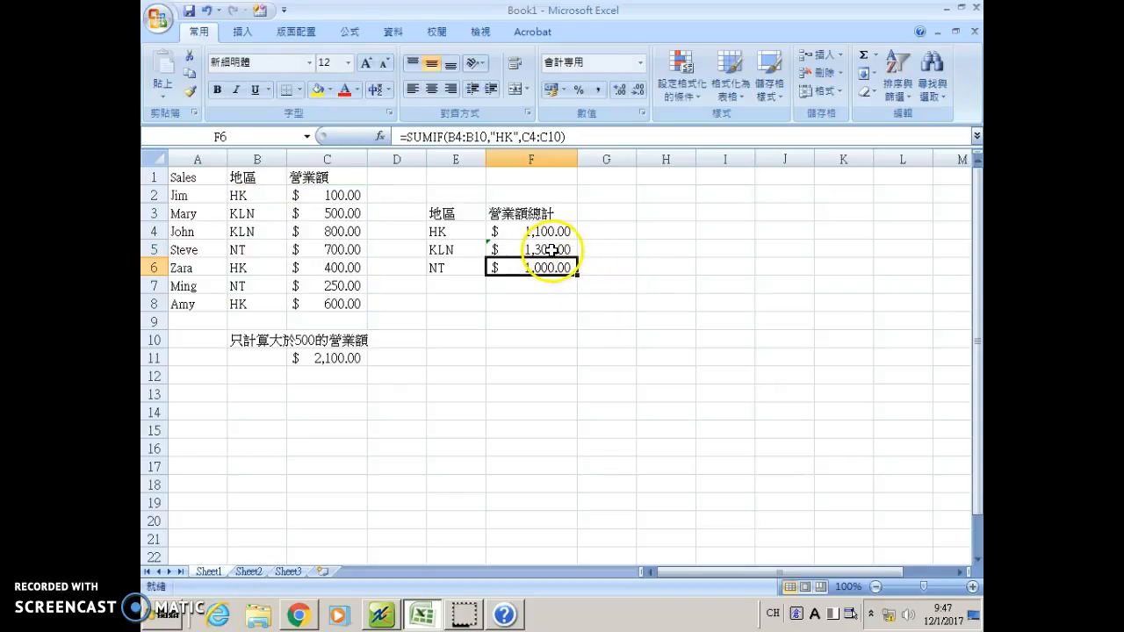
Set the F6 formula's criteria range to B2:B8 and its criterion to "NT".
left_click(551, 249)
double_click(544, 268)
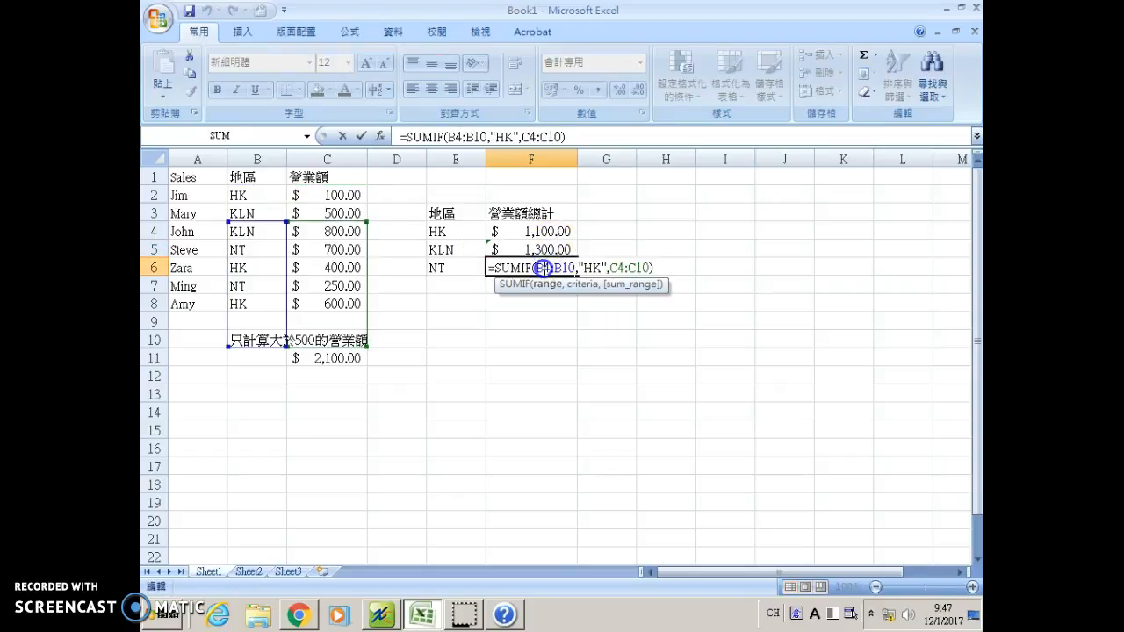
key("Delete")
key("Delete")
type("8")
key("Right")
key("Right")
key("Delete")
key("Delete")
type("NT")
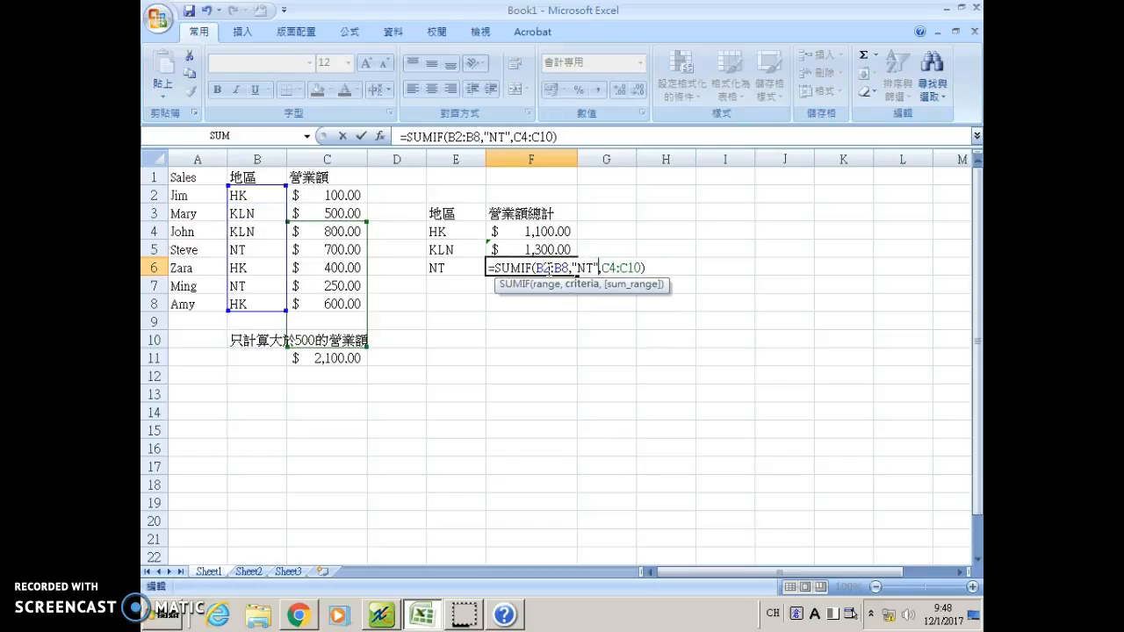
Set the sum range of the F6 formula to C2:C8 and commit it.
key("Delete")
type("2")
key("Delete")
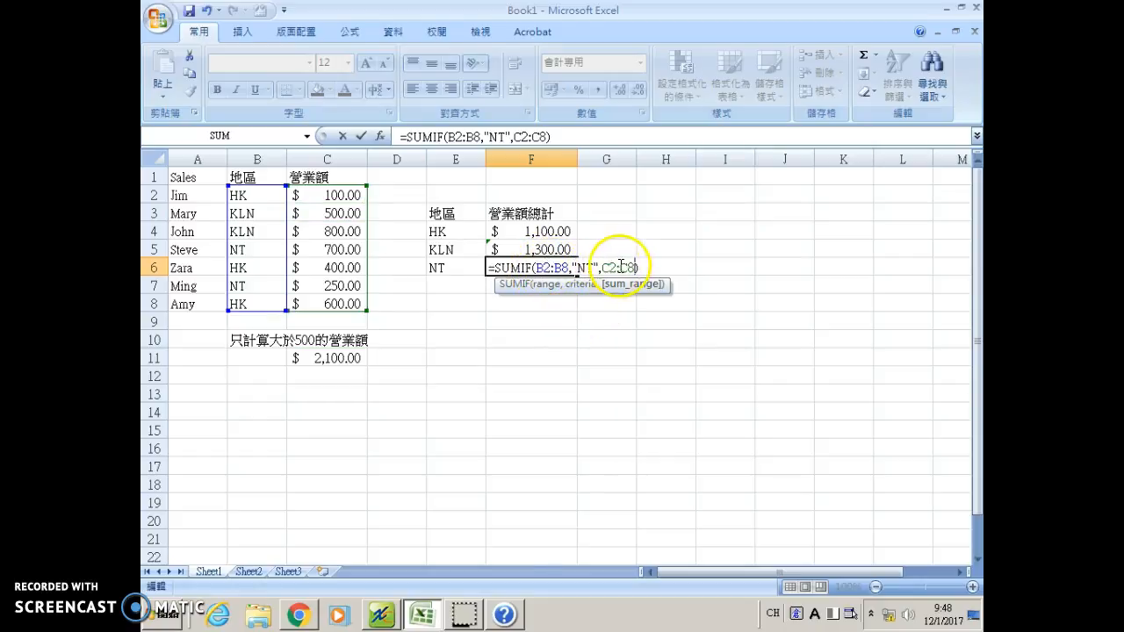
key("Return")
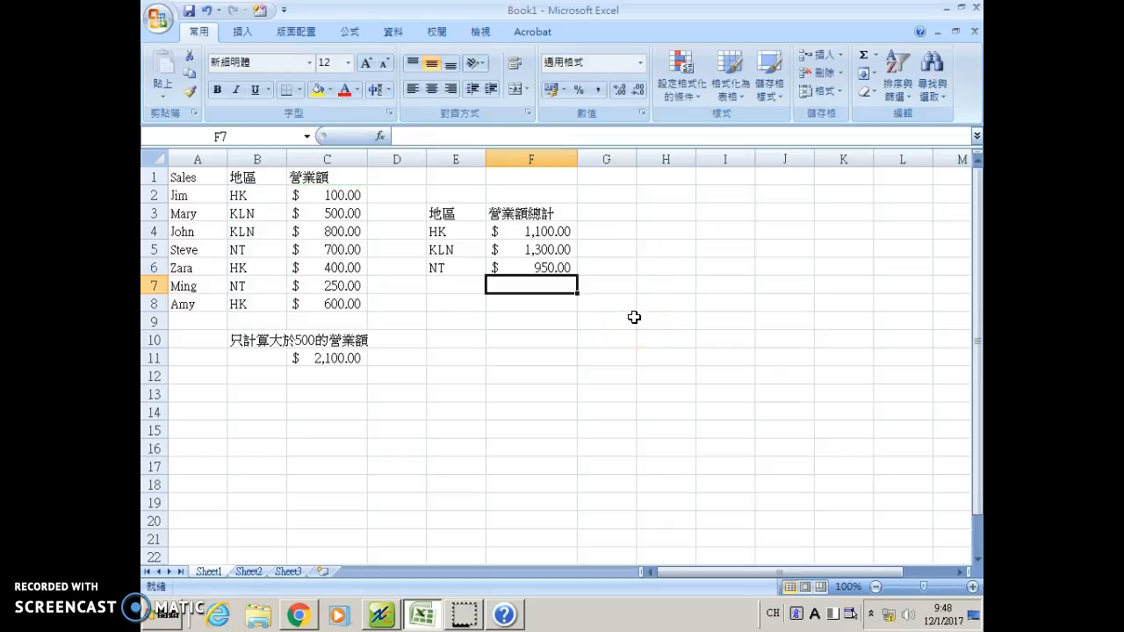
Check the HK, KLN and NT totals in column F against the matching individual sales amounts in column C.
left_click(321, 195)
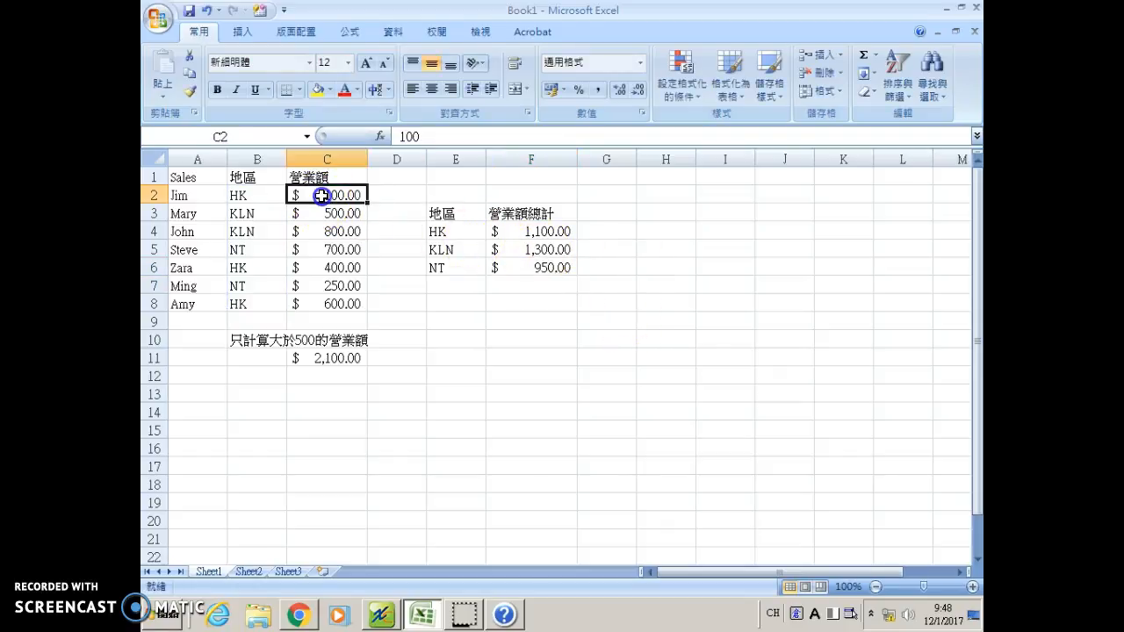
left_click(326, 267)
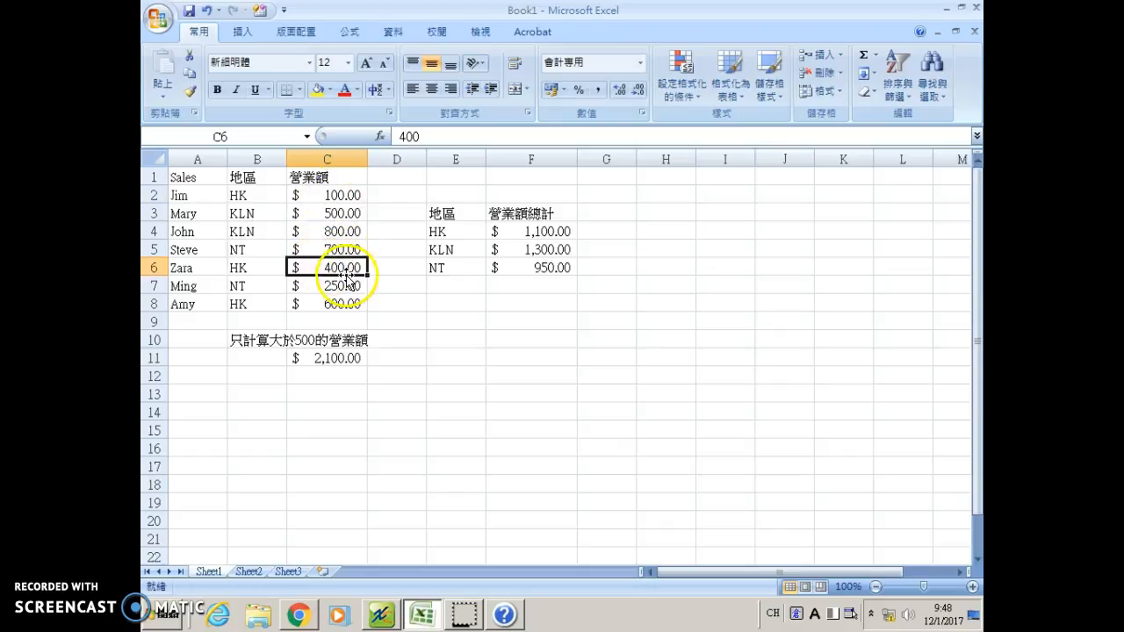
left_click(347, 304)
left_click(525, 232)
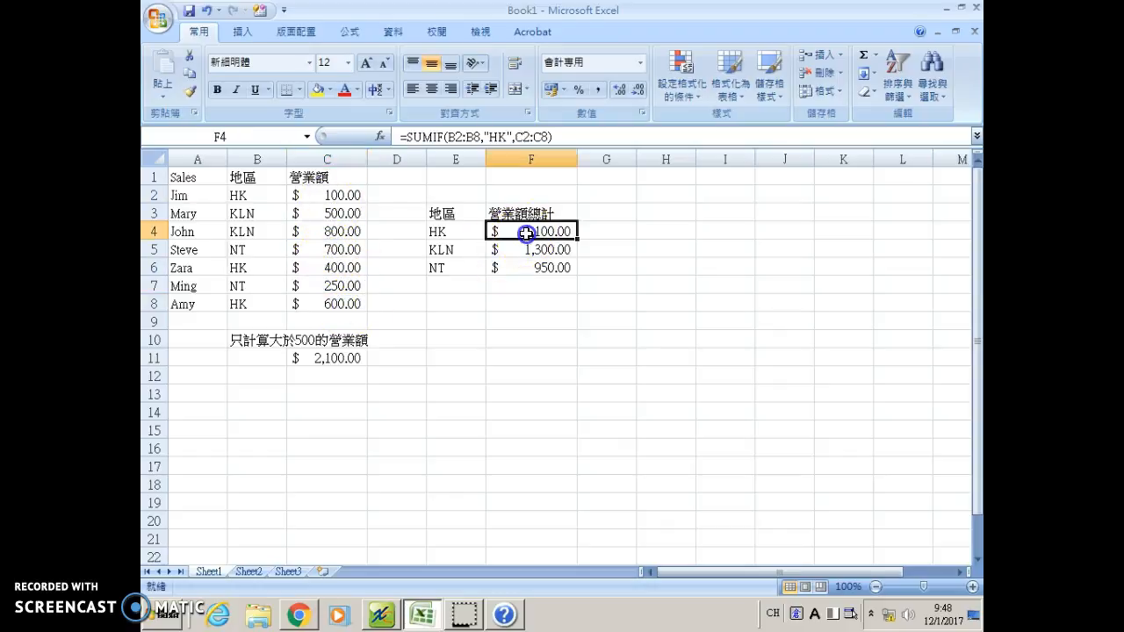
left_click_drag(345, 214, 345, 230)
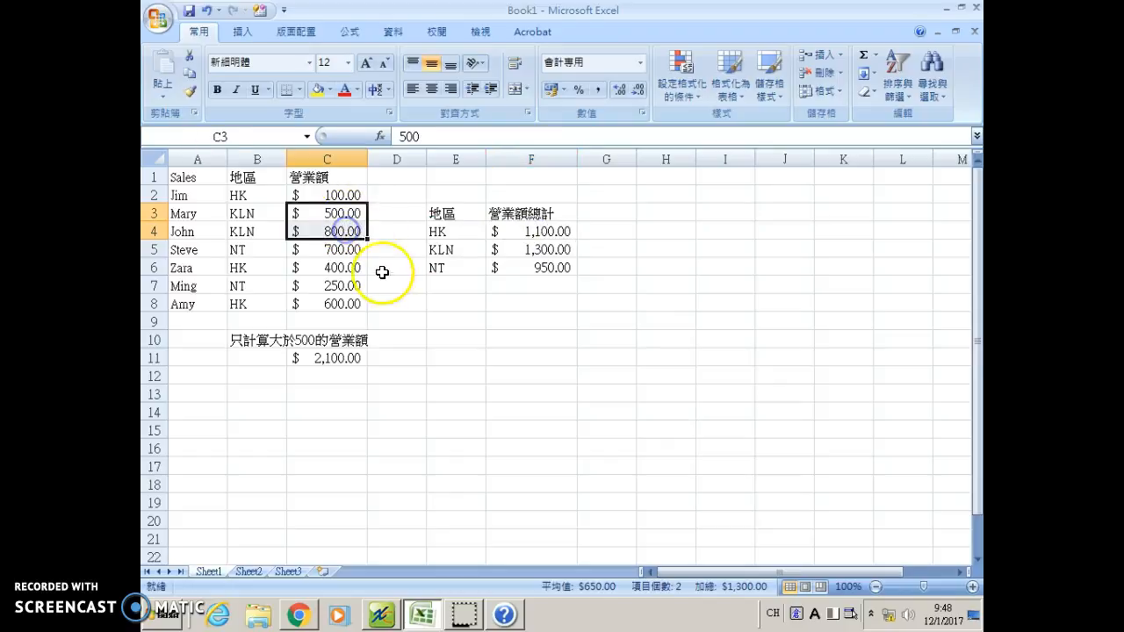
left_click(546, 270)
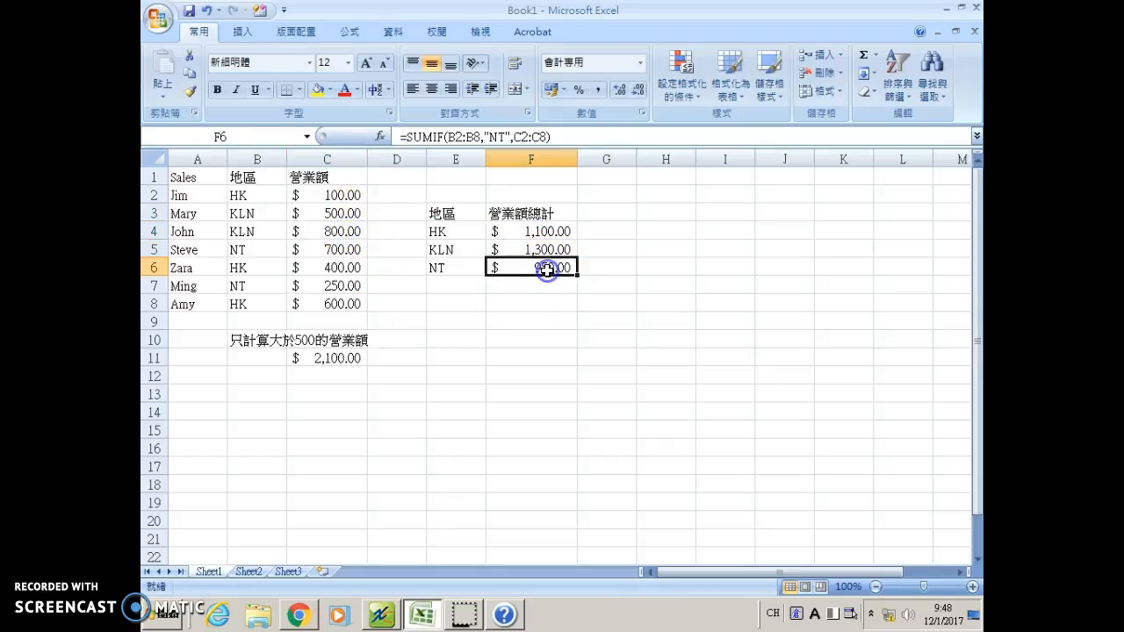
left_click(346, 249)
left_click(348, 287)
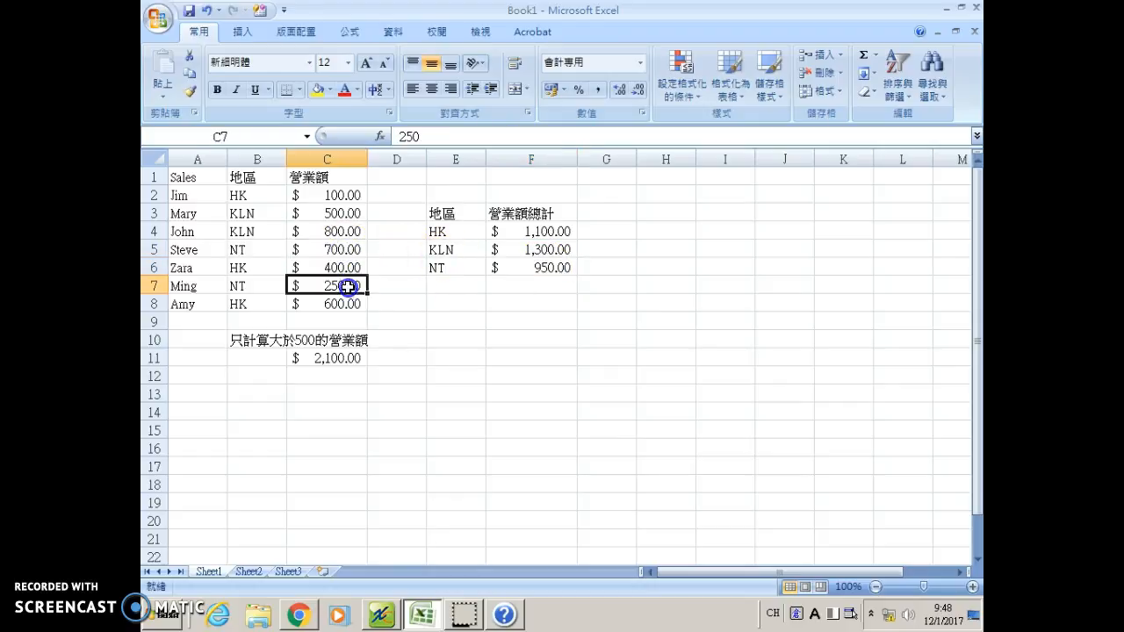
Inspect the highlighted ranges and arguments of the NT total formula in F6, leaving the formula as it is.
left_click(522, 262)
double_click(523, 262)
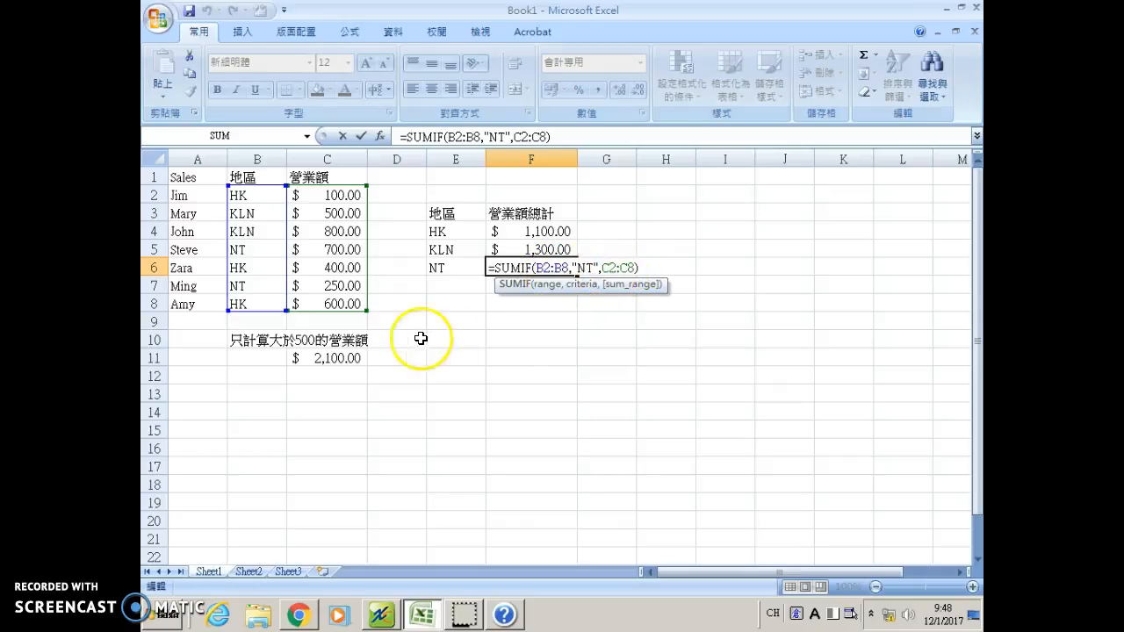
key("Return")
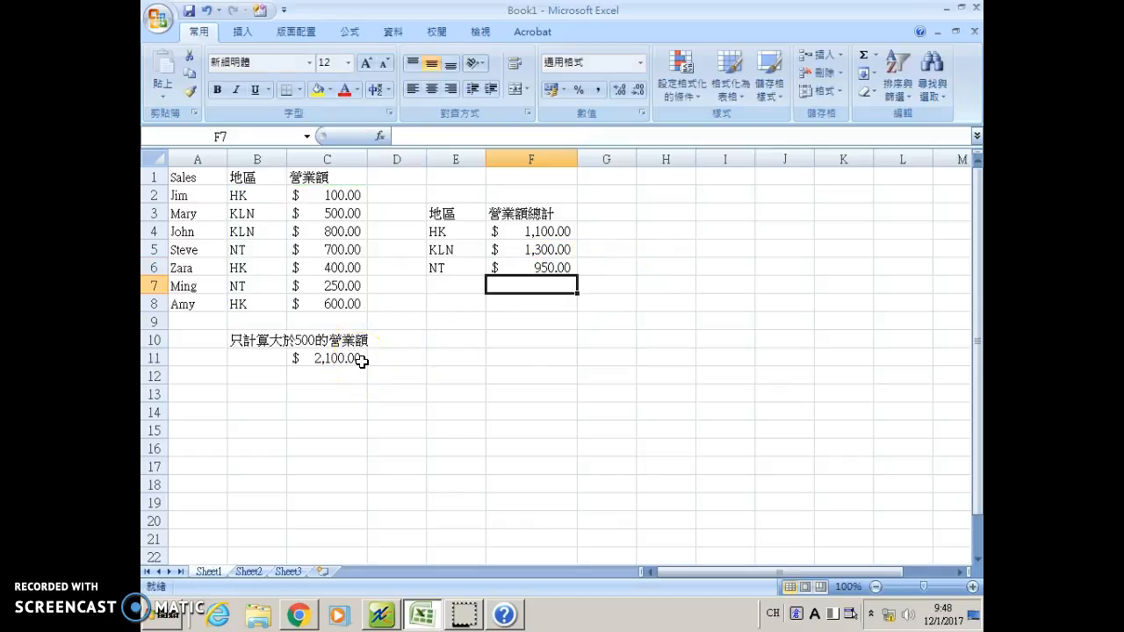